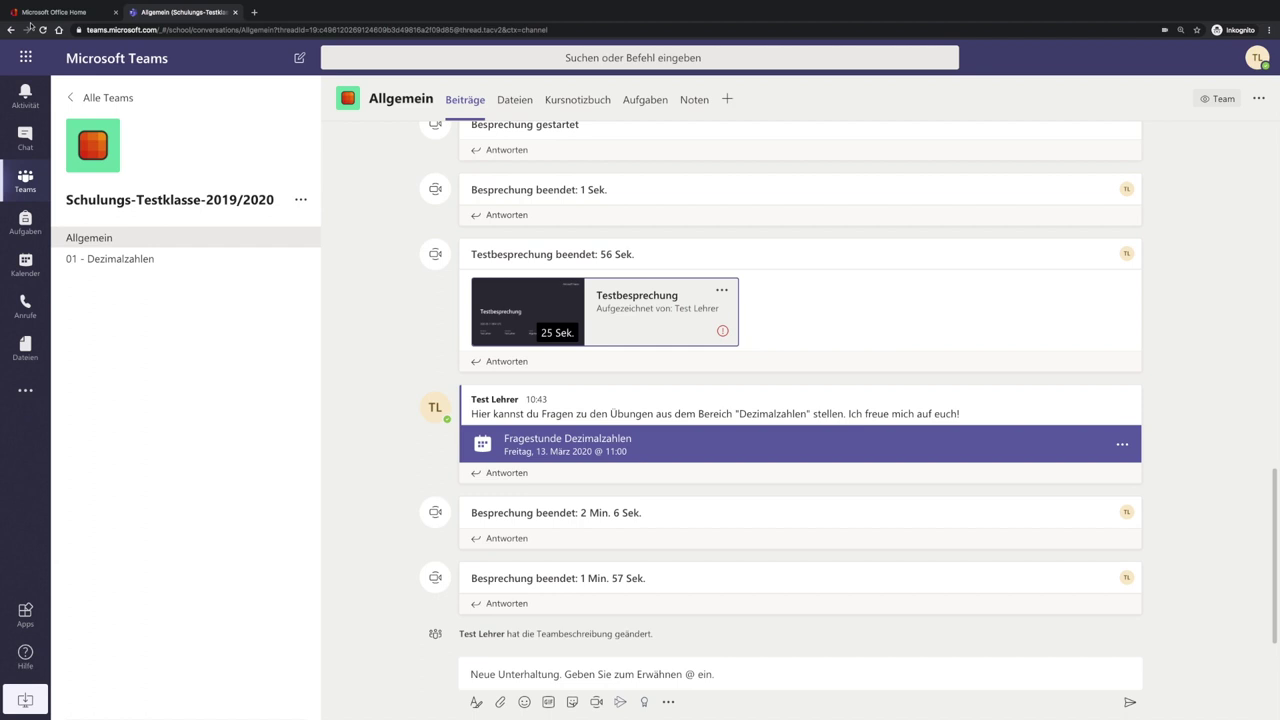
Create a new assignment in the Allgemein channel with the title "Begleitaufgaben Strahlensatz"
left_click(656, 104)
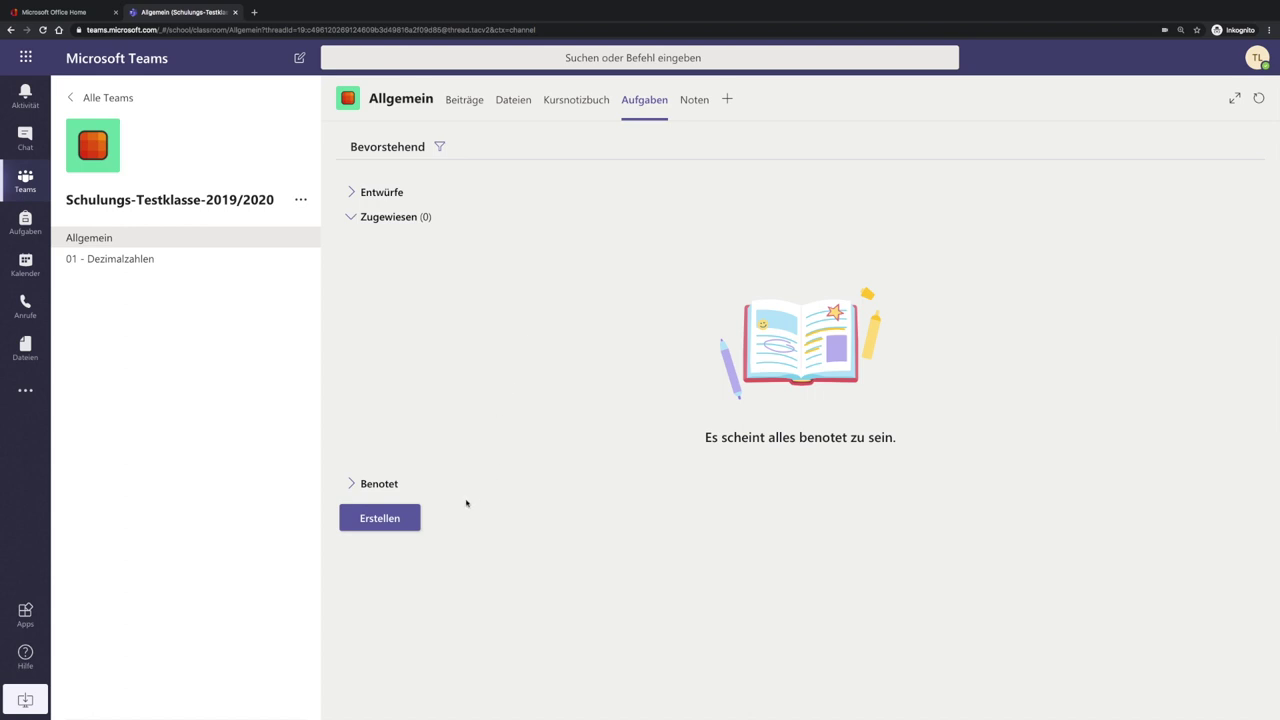
left_click(387, 520)
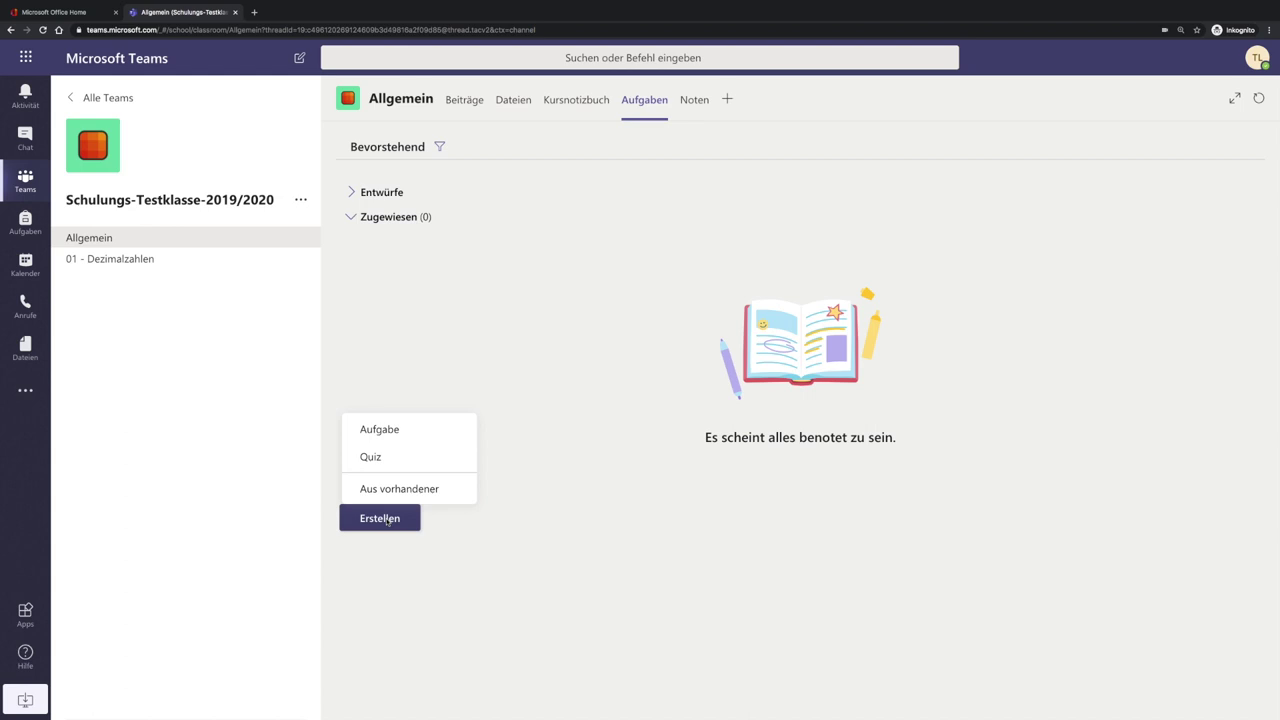
left_click(388, 437)
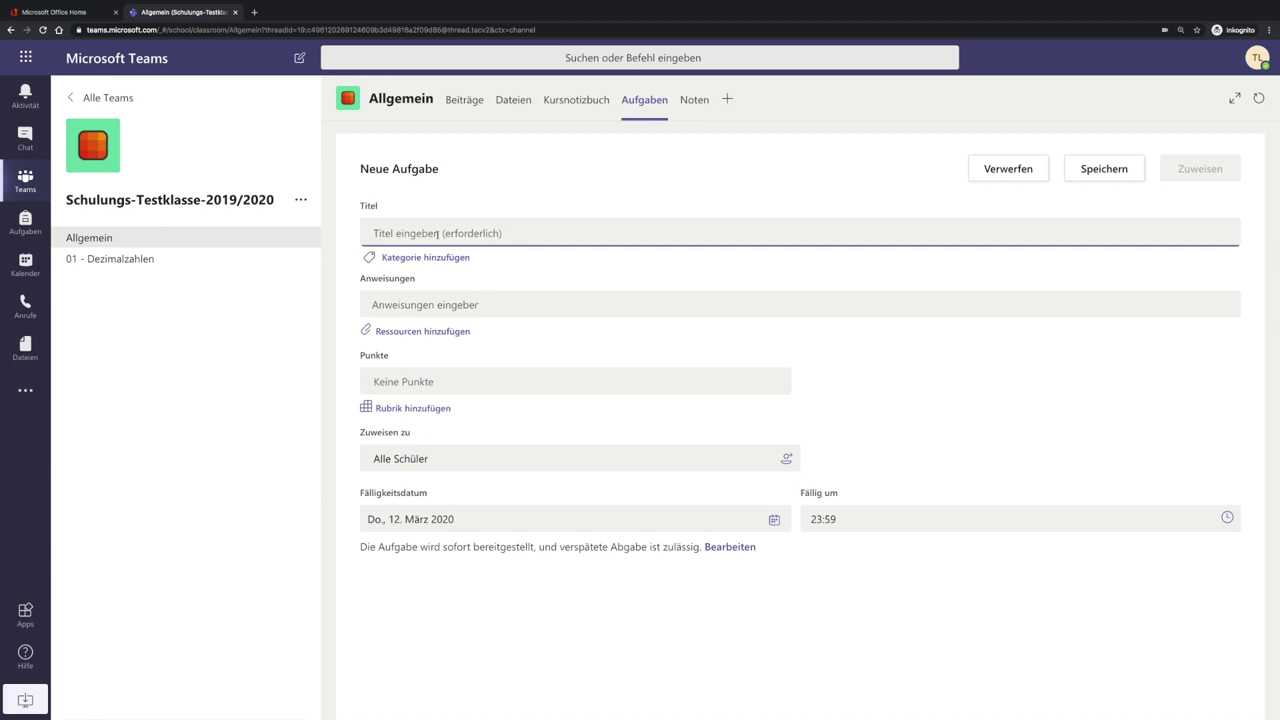
type("Begleitaufg")
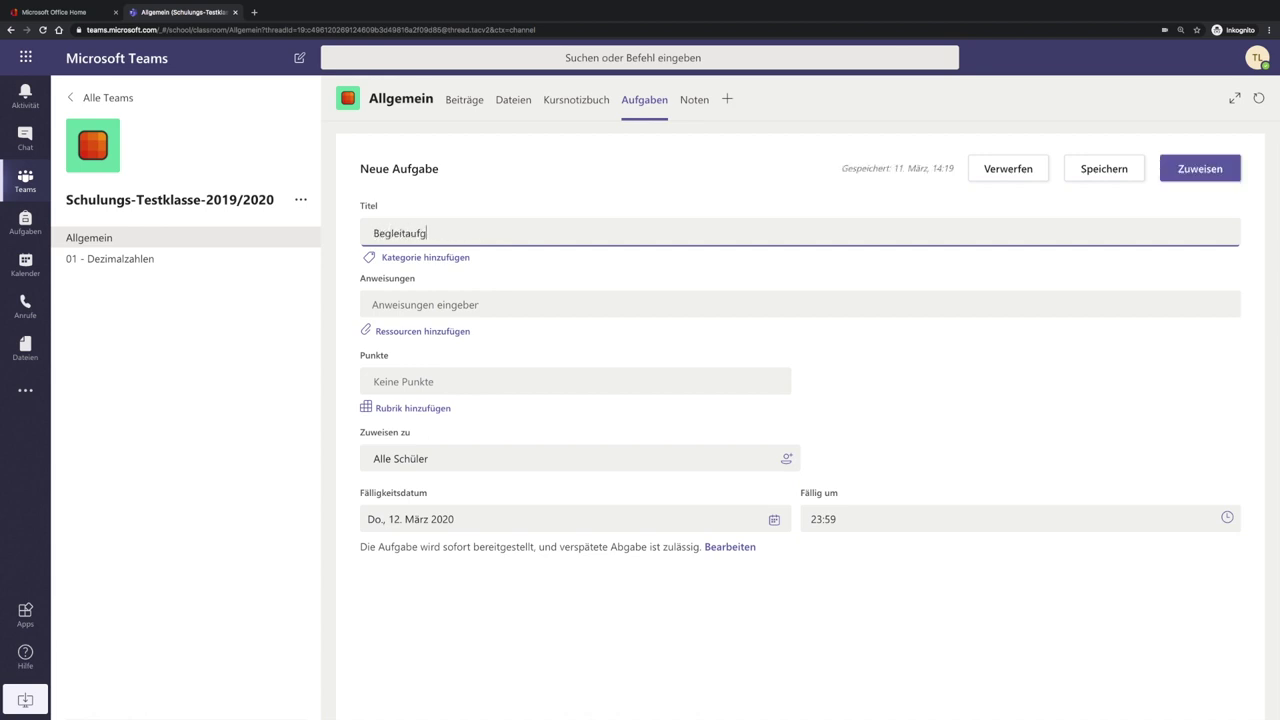
type("aben Strahlensatz")
Enter the assignment instructions "Sieh dir das Video an und bearbeite die Begleitaufgaben!"
left_click(450, 307)
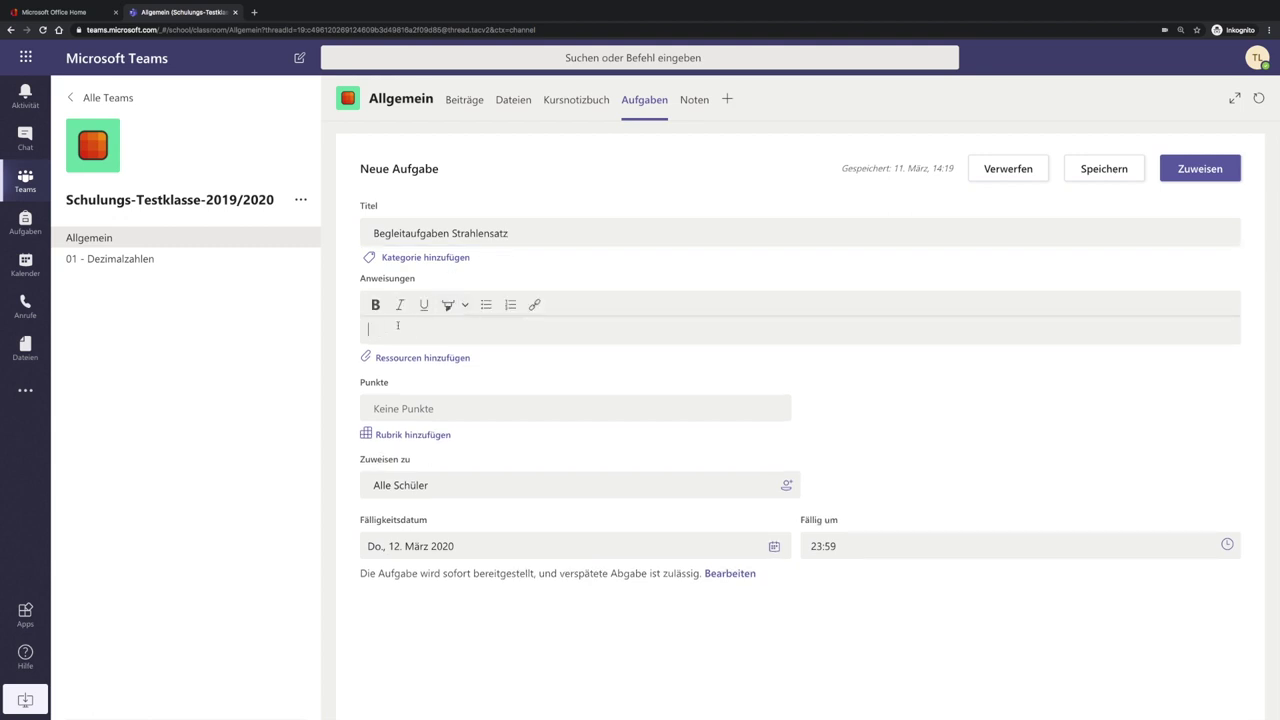
type("Sieh dir das Video an und bearbeite die")
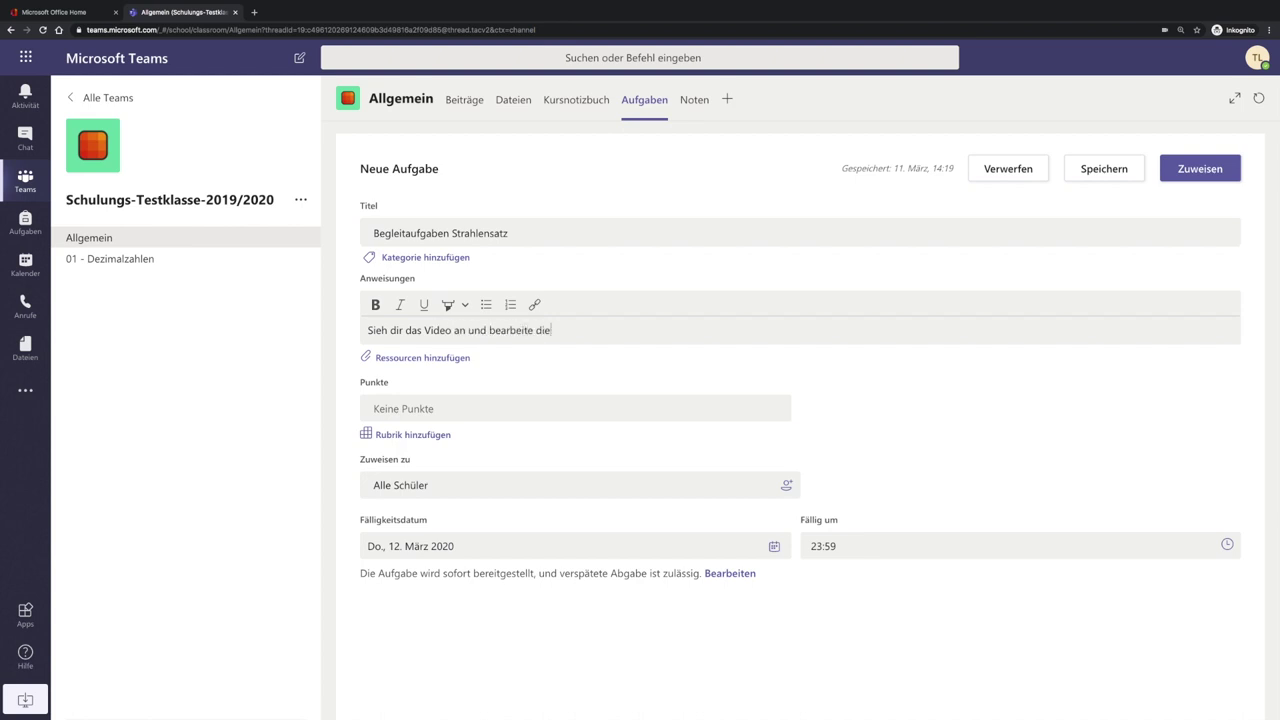
type(" Begleitaufgabne")
key("BackSpace")
key("BackSpace")
type("en!")
Set the assignment's points to 10 and its due date to Friday, 13 March 2020
left_click(402, 410)
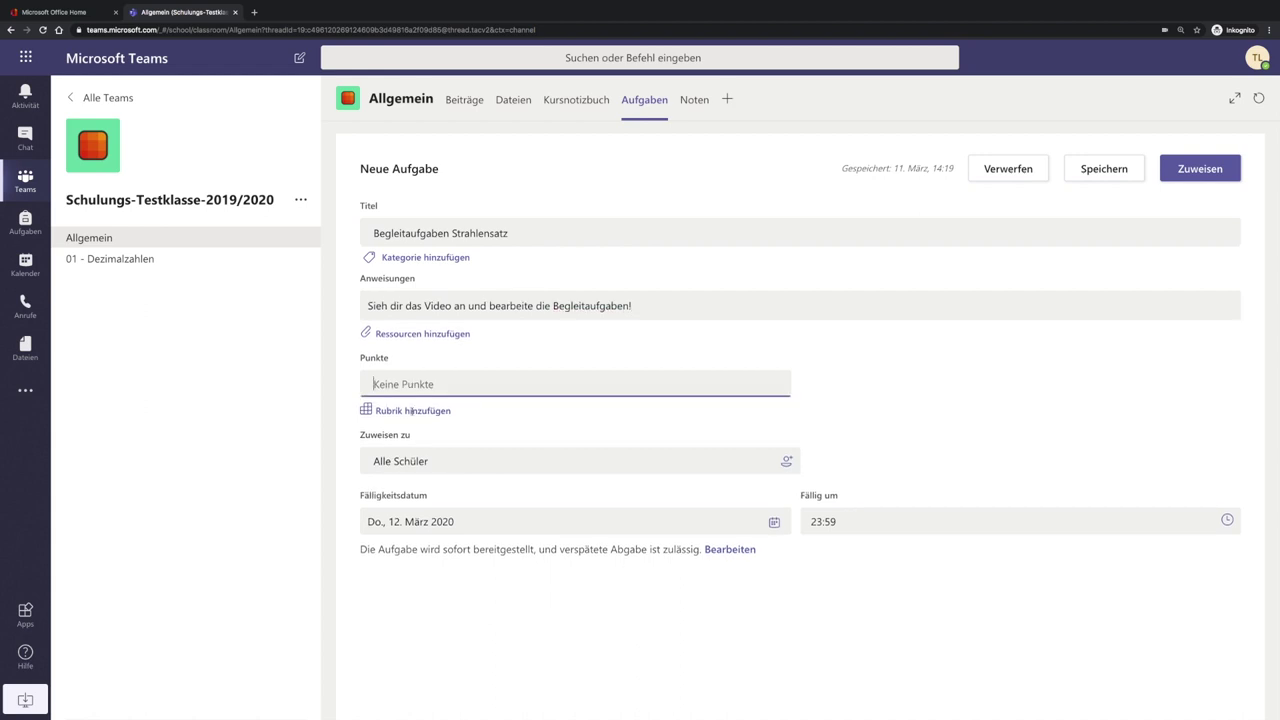
type("10")
left_click(774, 522)
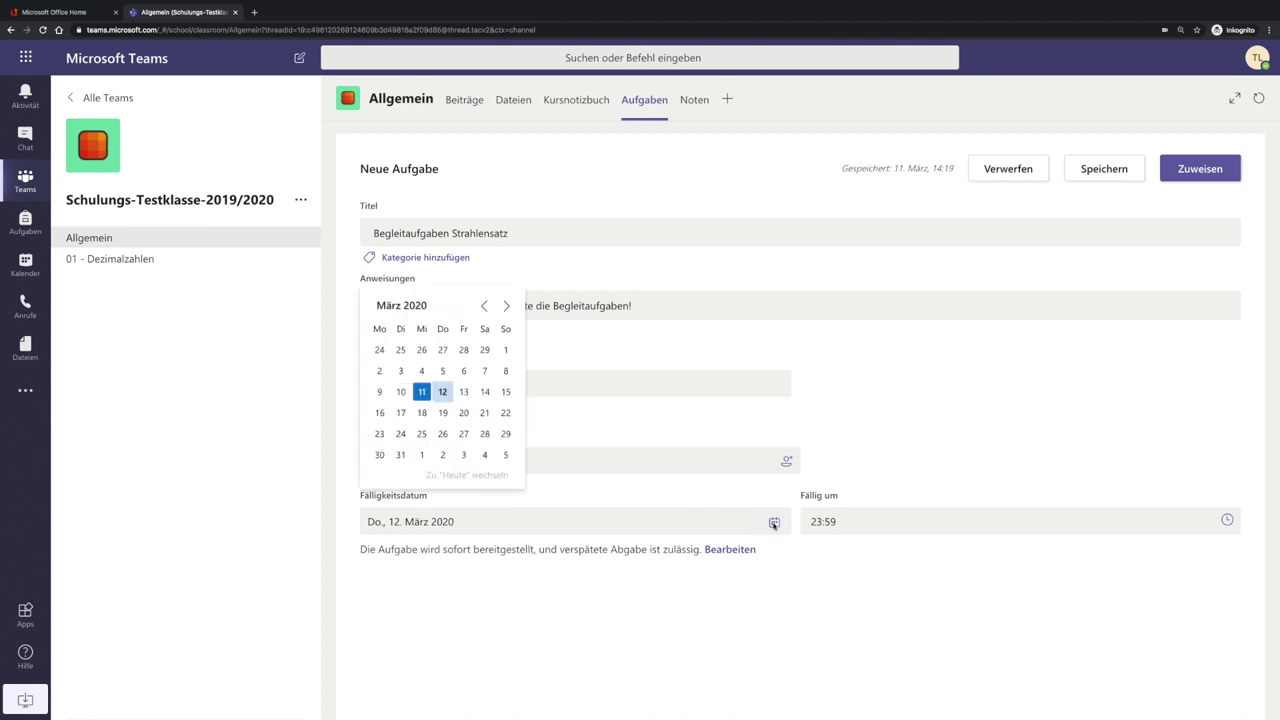
left_click(465, 393)
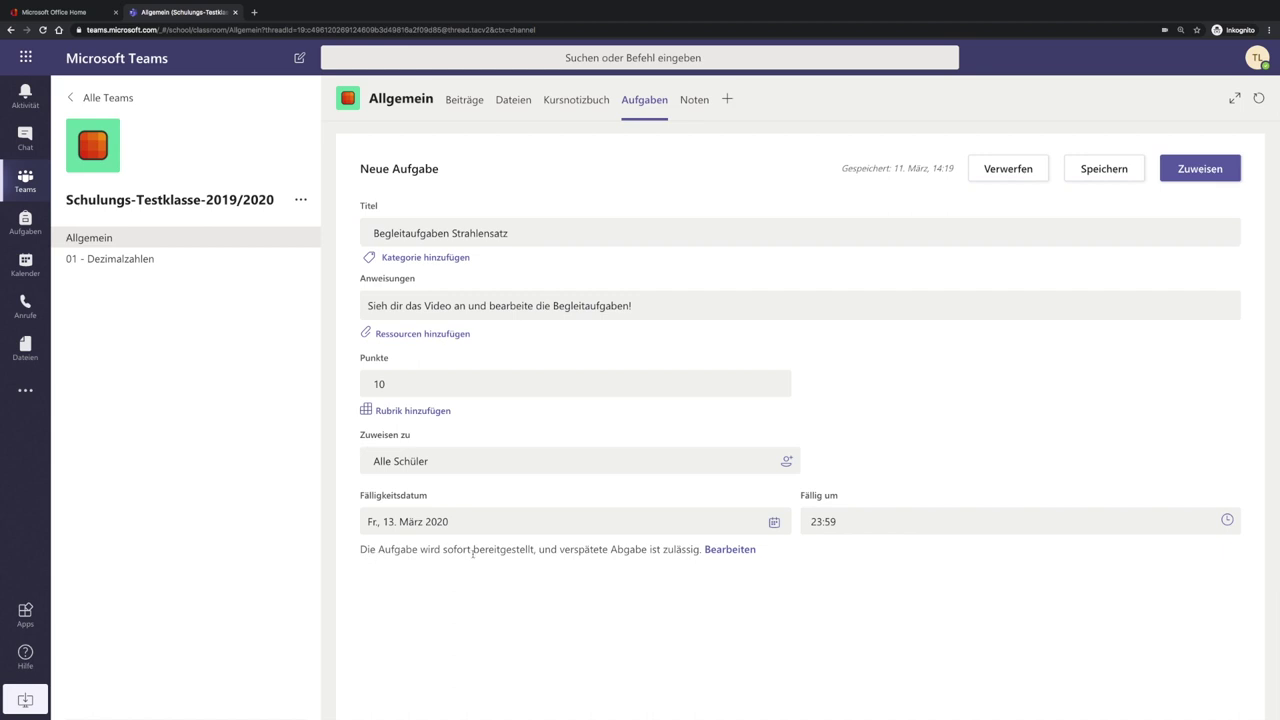
Enable the closing date (Abschlussdatum) in the assignment's timing settings so that late submissions are not allowed
left_click(715, 551)
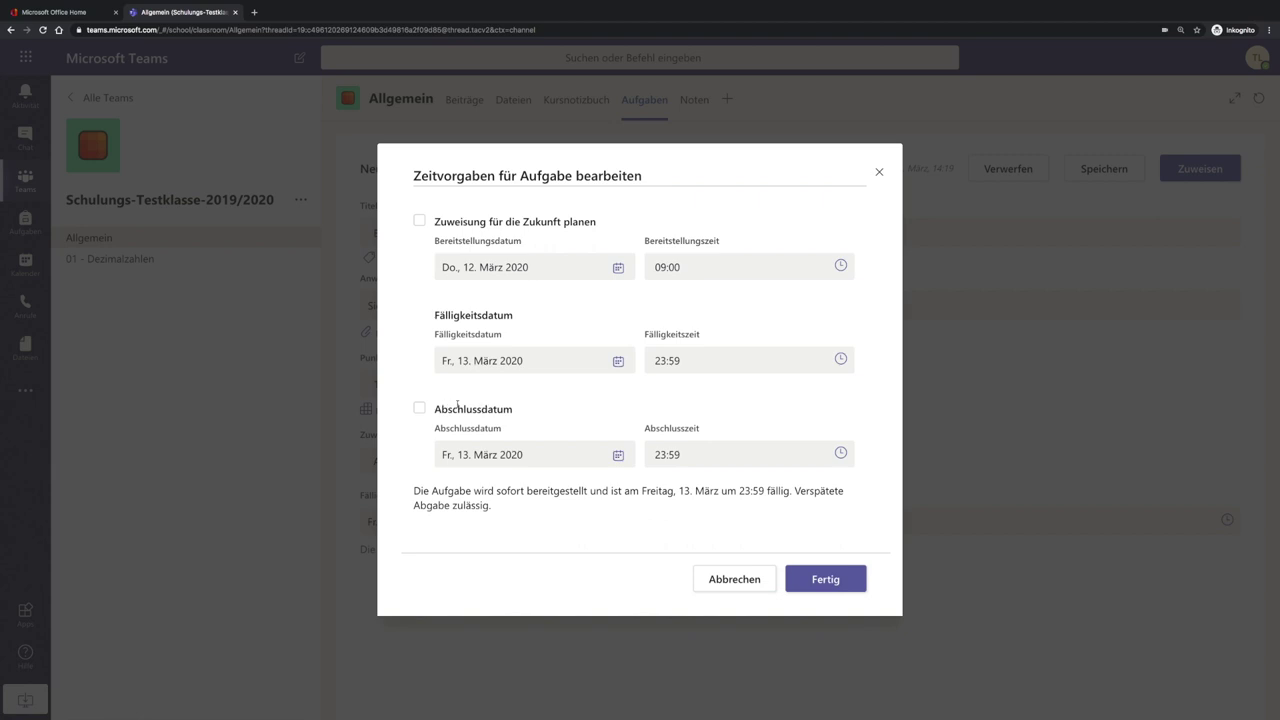
left_click(420, 411)
left_click(830, 579)
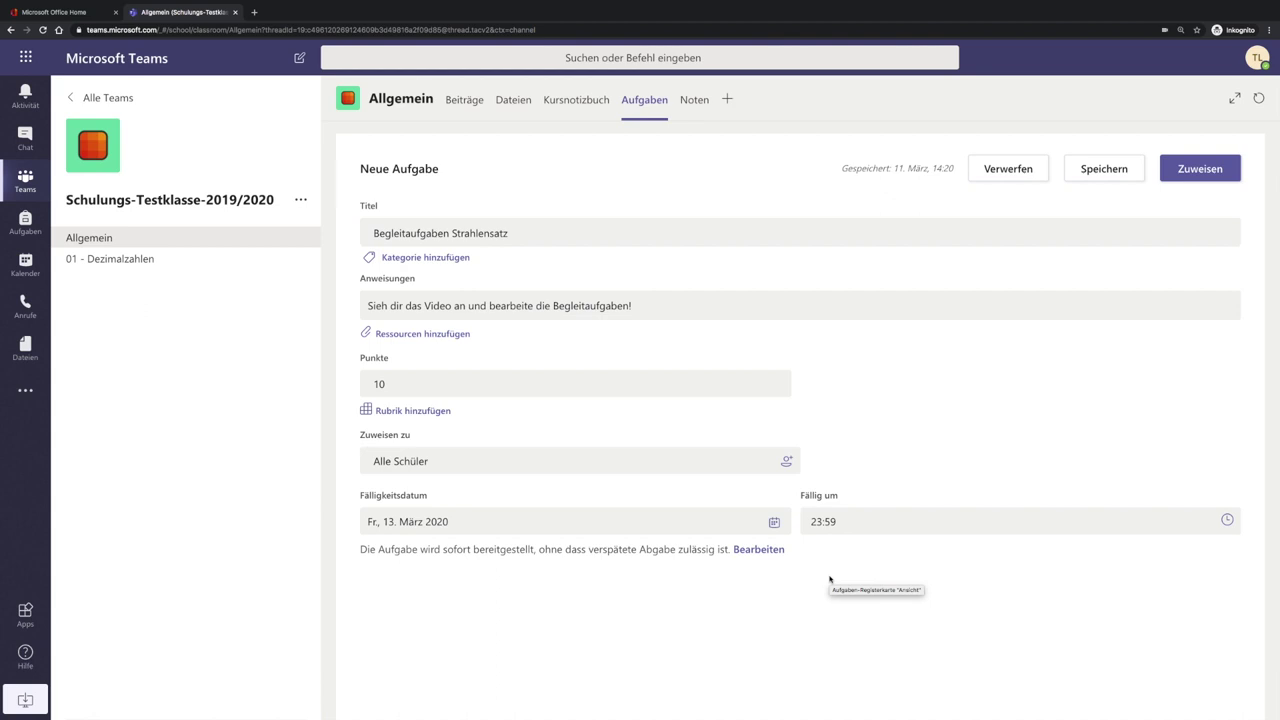
Attach Begleitaufgaben _Strahlensätze_.pdf from the computer's Downloads folder as a resource and assign the task to the students
left_click(429, 336)
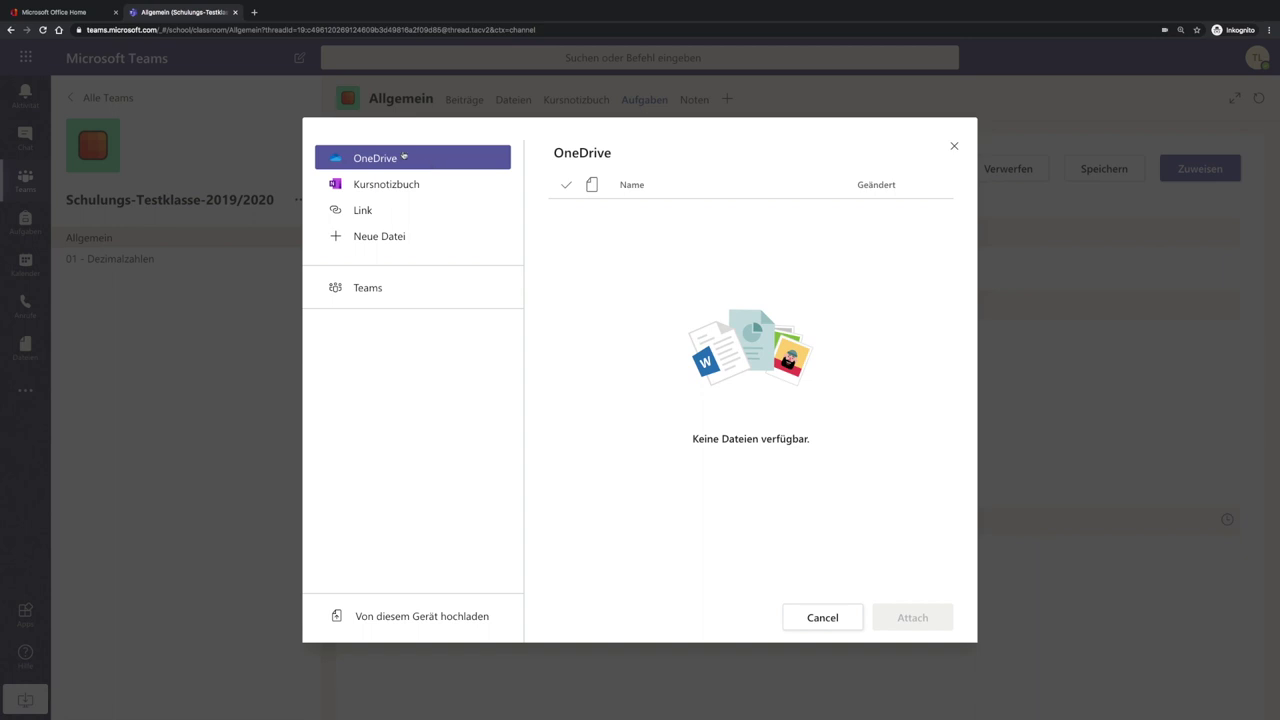
left_click(398, 185)
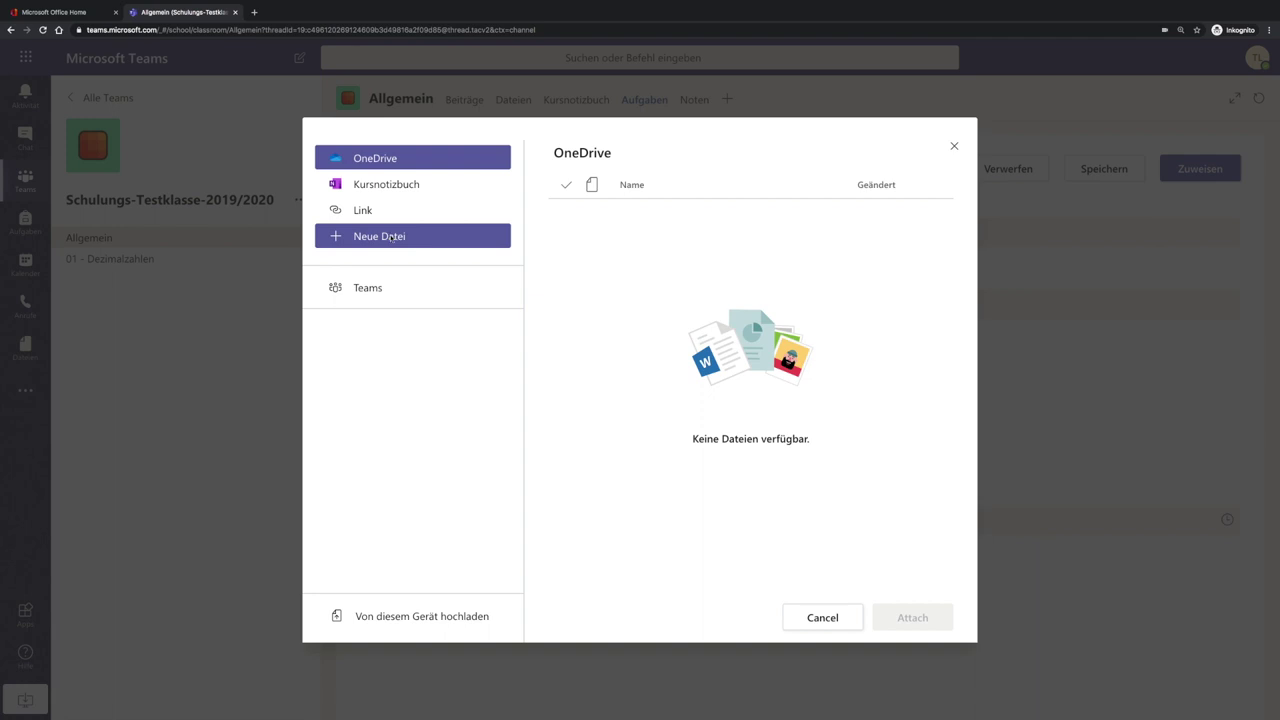
left_click(411, 617)
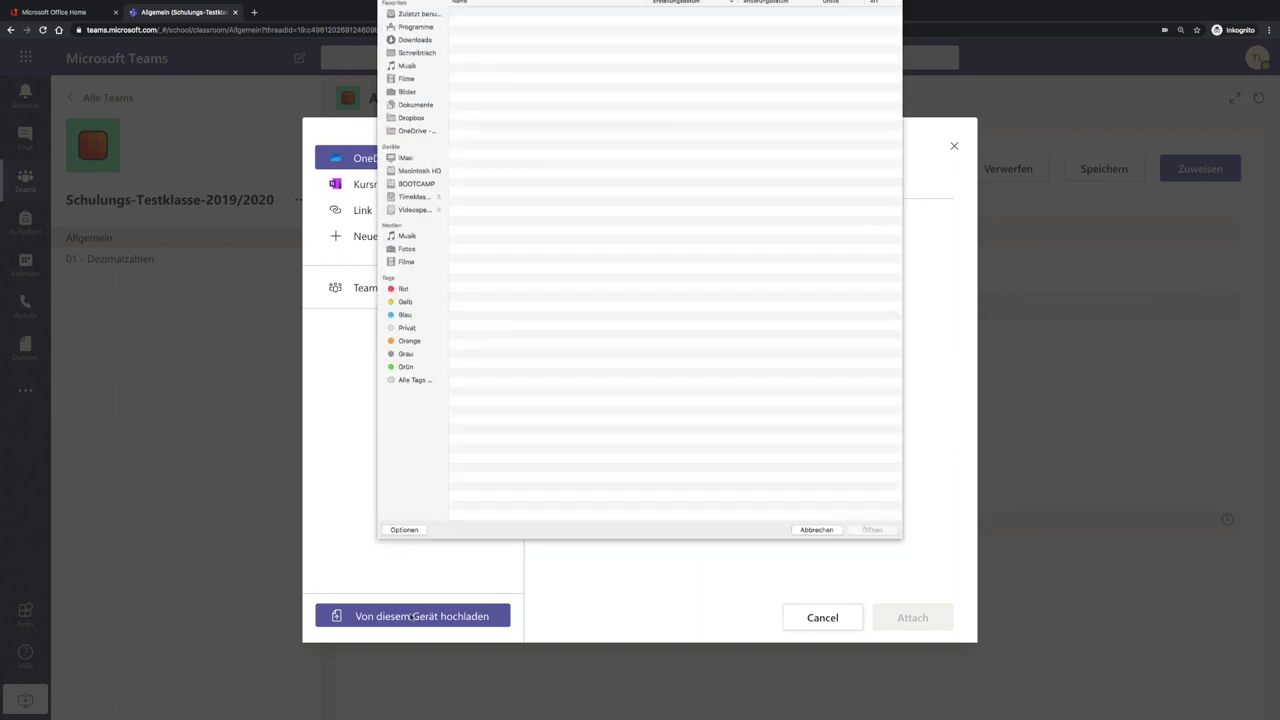
left_click(407, 64)
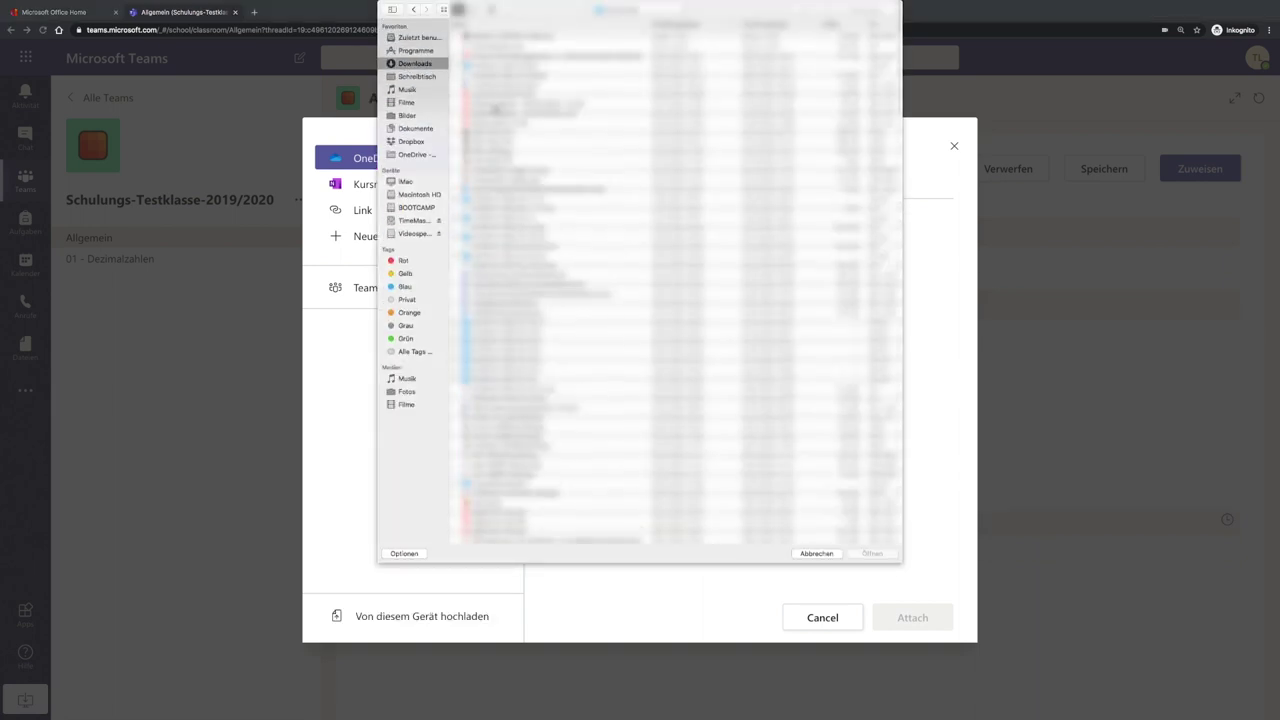
left_click(512, 113)
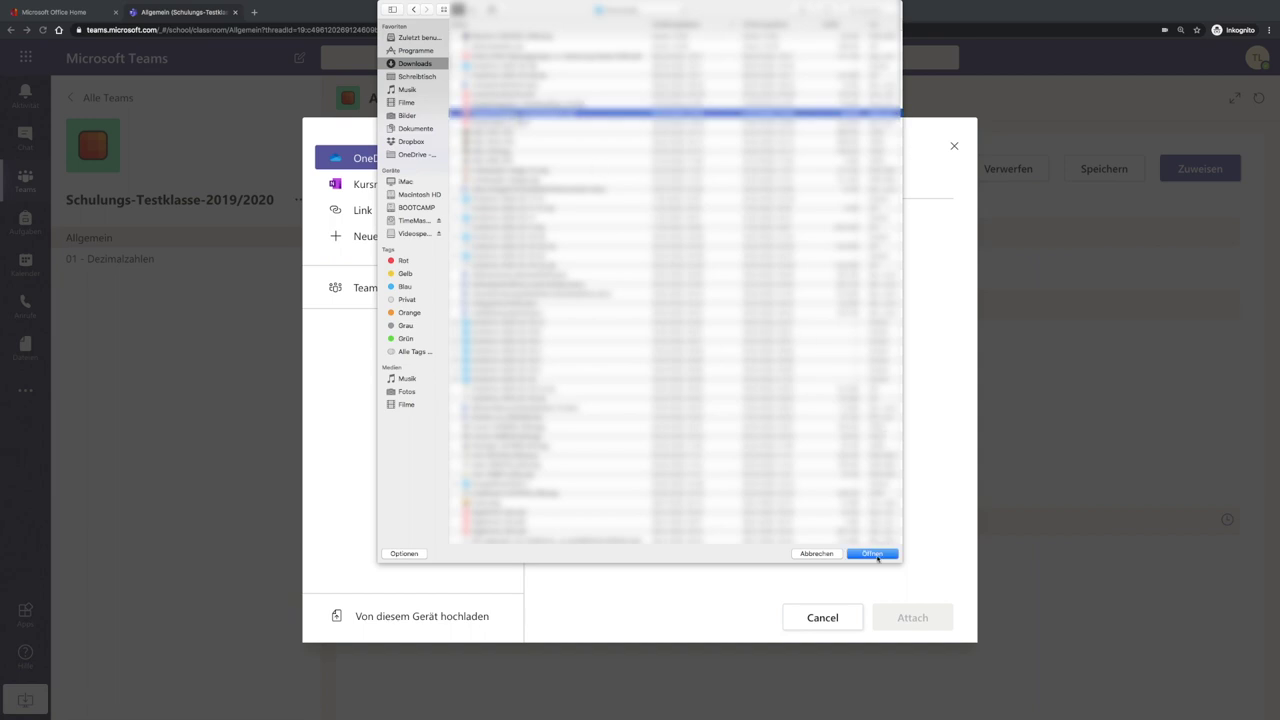
left_click(876, 555)
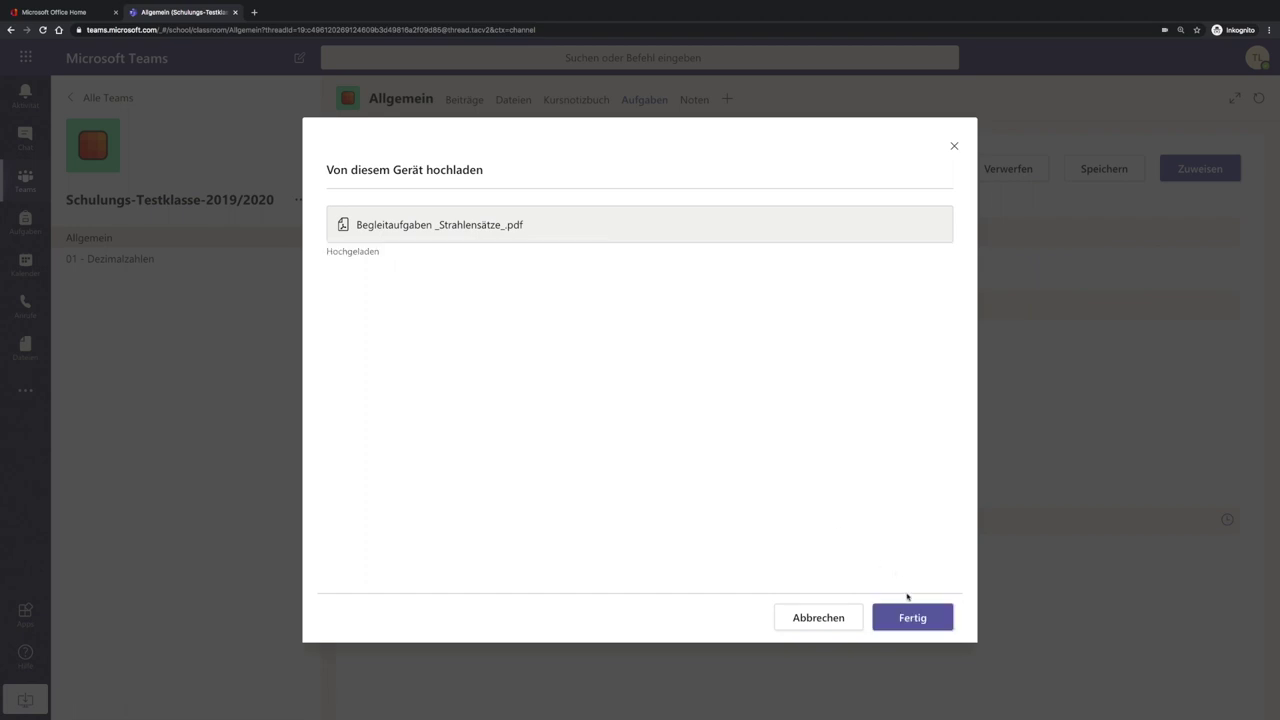
left_click(913, 618)
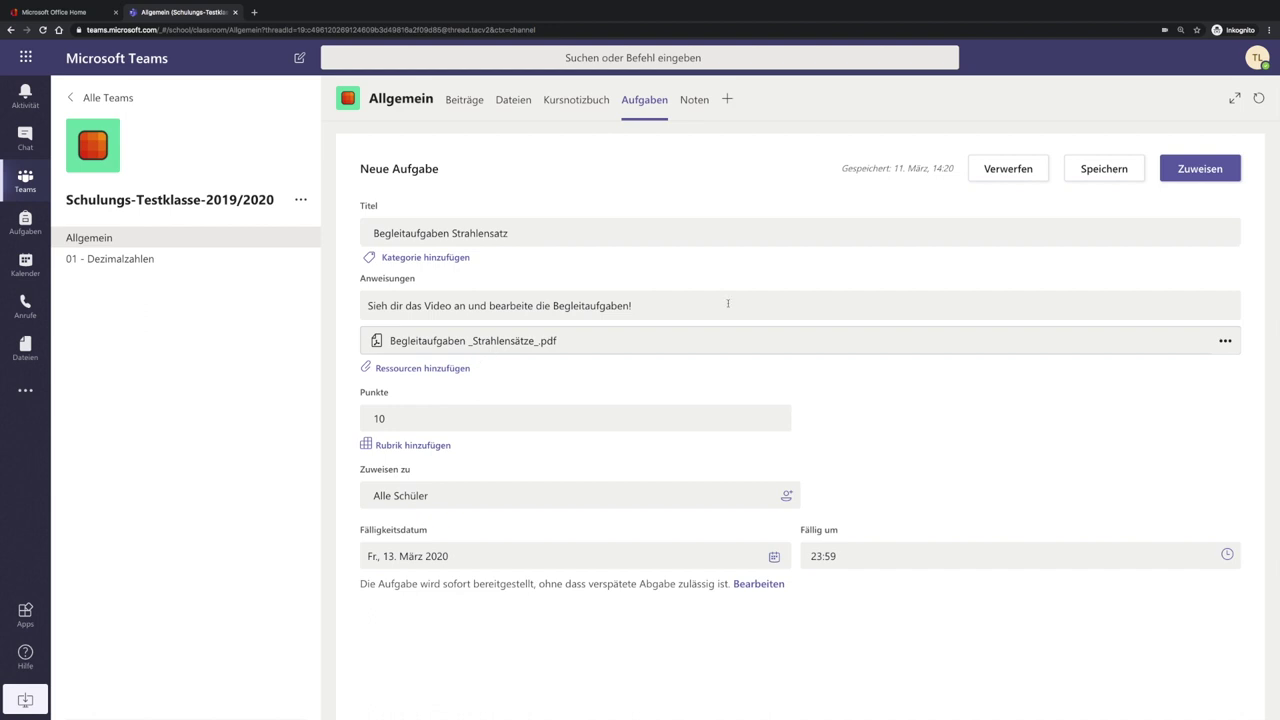
left_click(1215, 170)
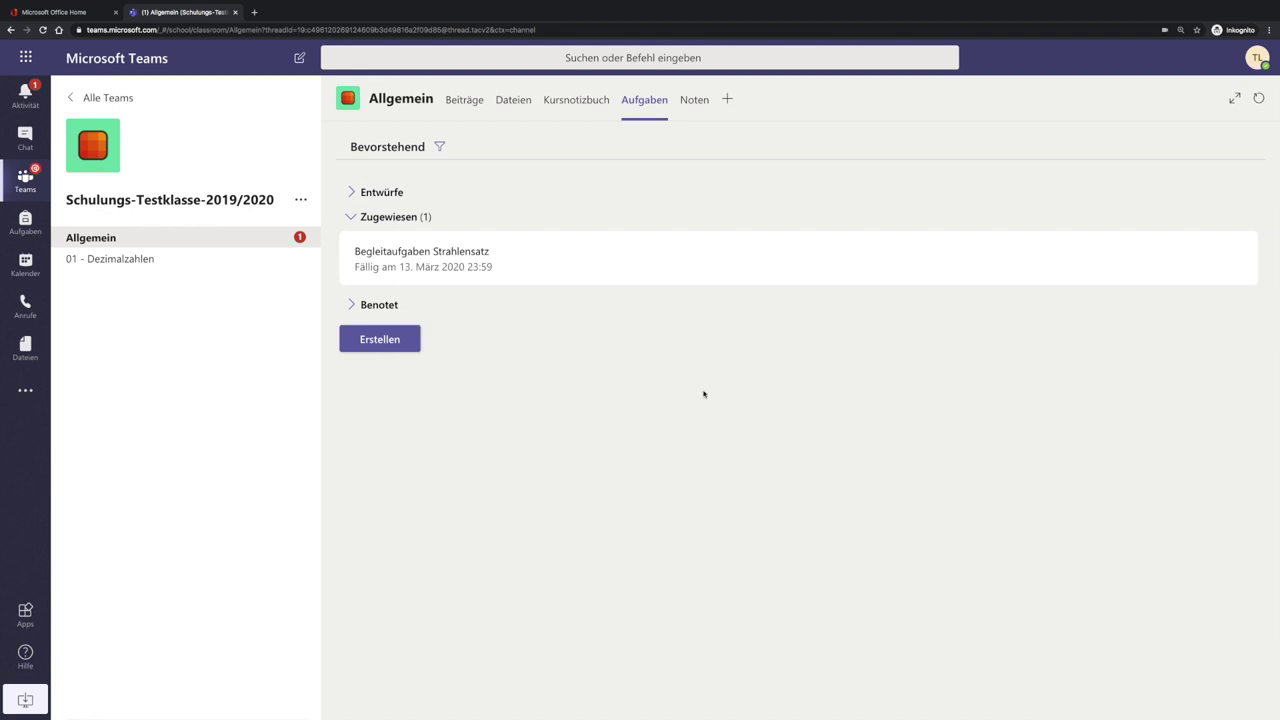
Review the Begleitaufgaben Strahlensatz assignment in student view, including its attached PDF and the file's download options, and close the PDF
left_click(465, 279)
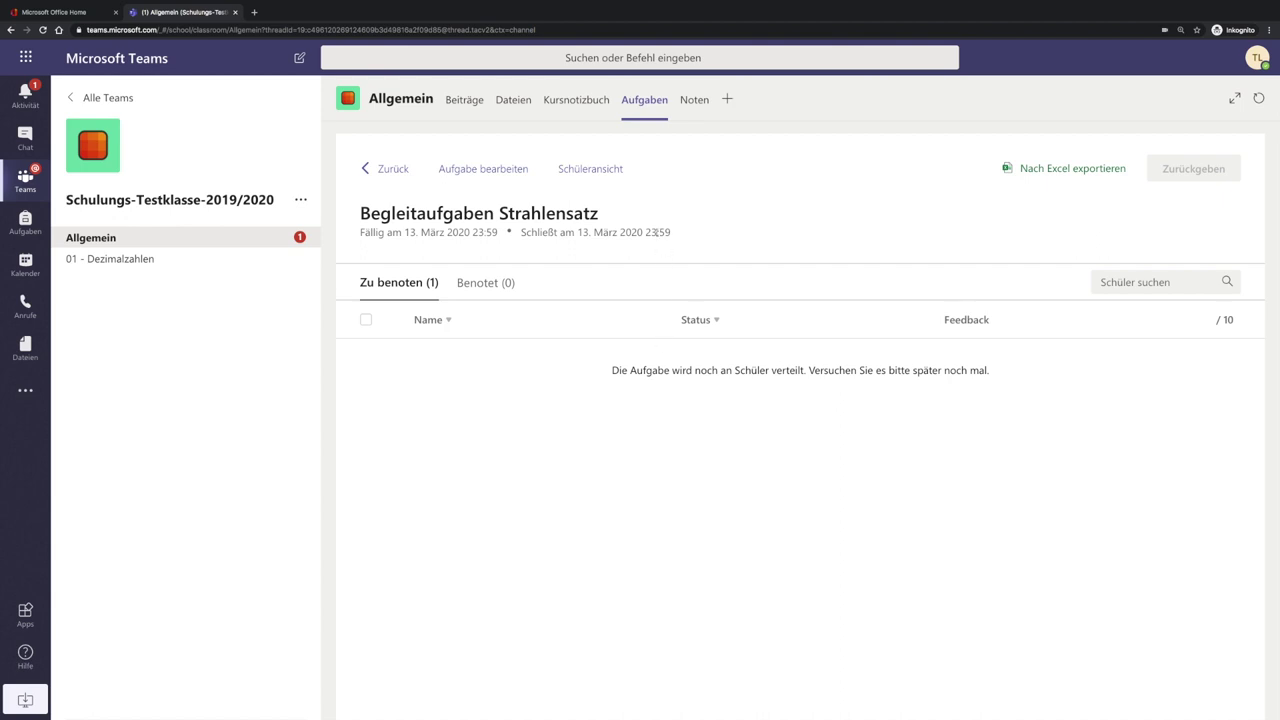
left_click(603, 176)
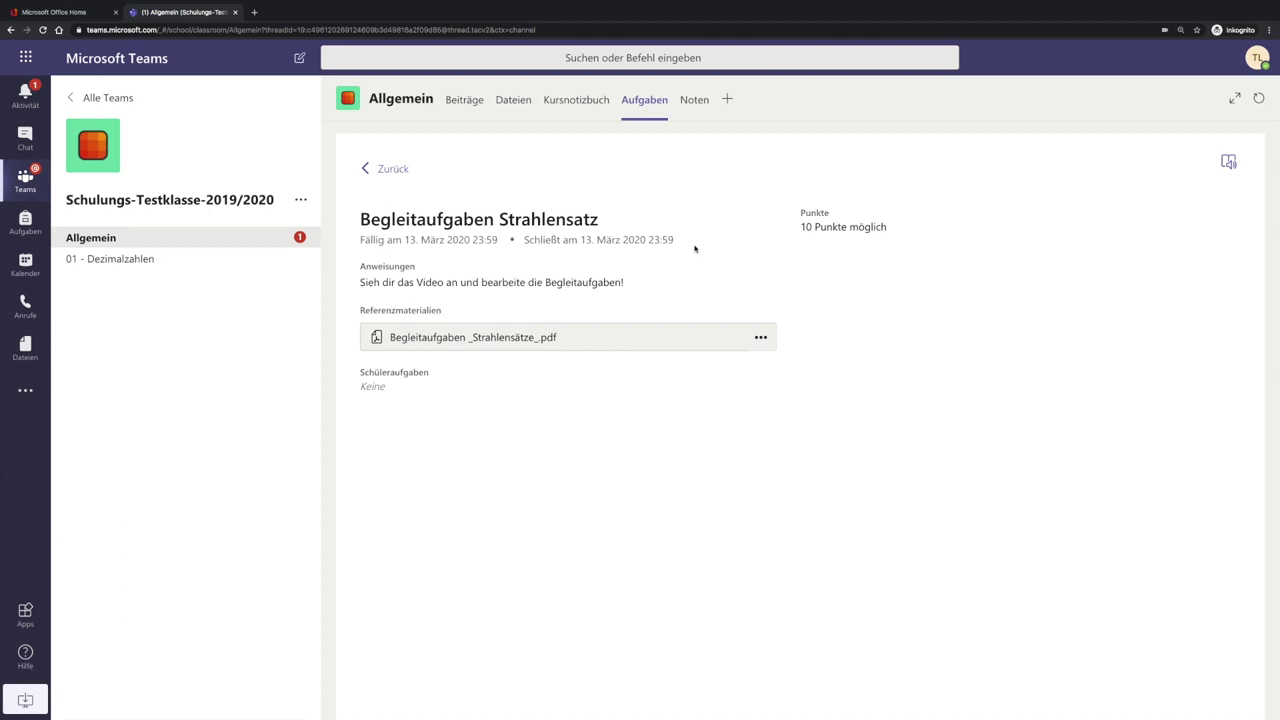
left_click(497, 339)
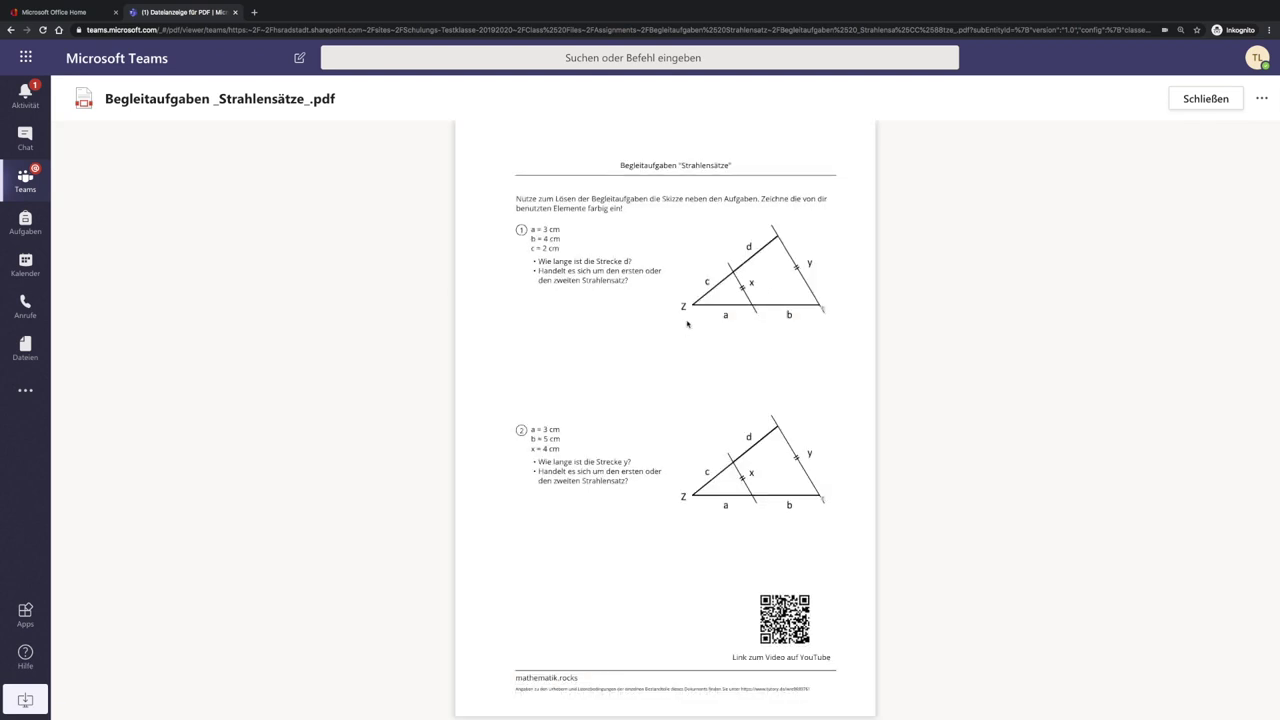
left_click(1262, 99)
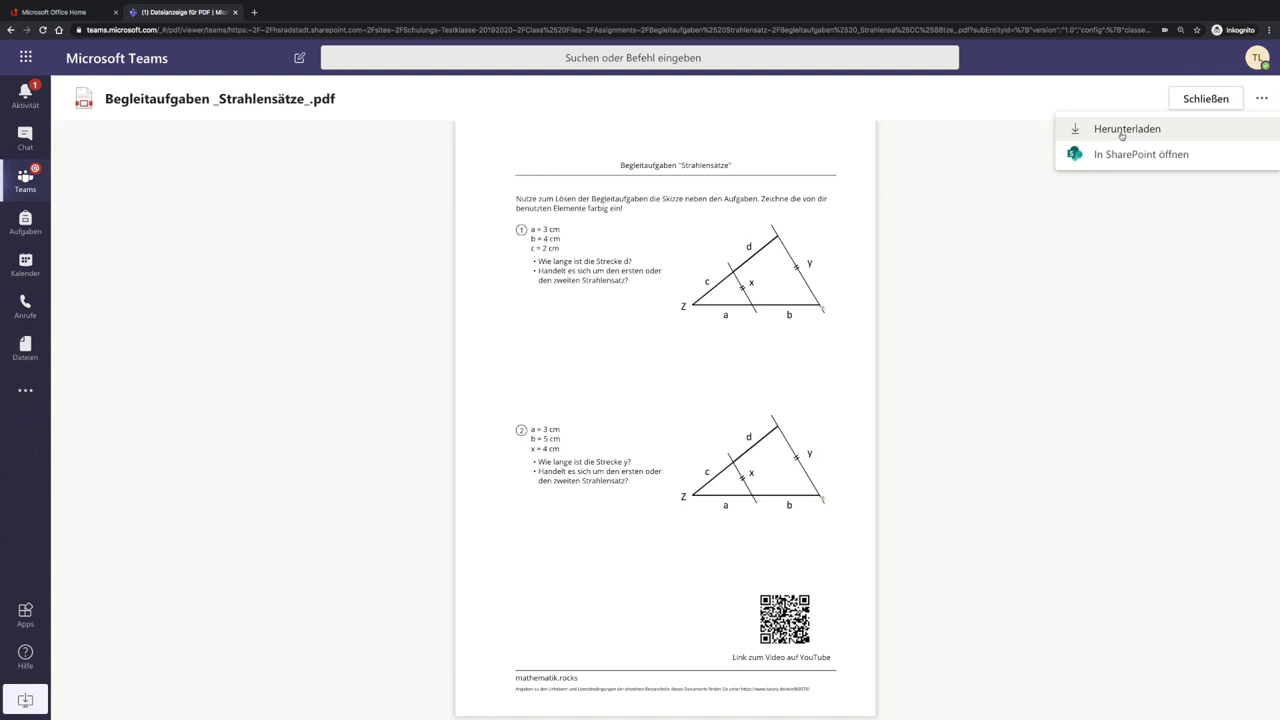
left_click(1195, 98)
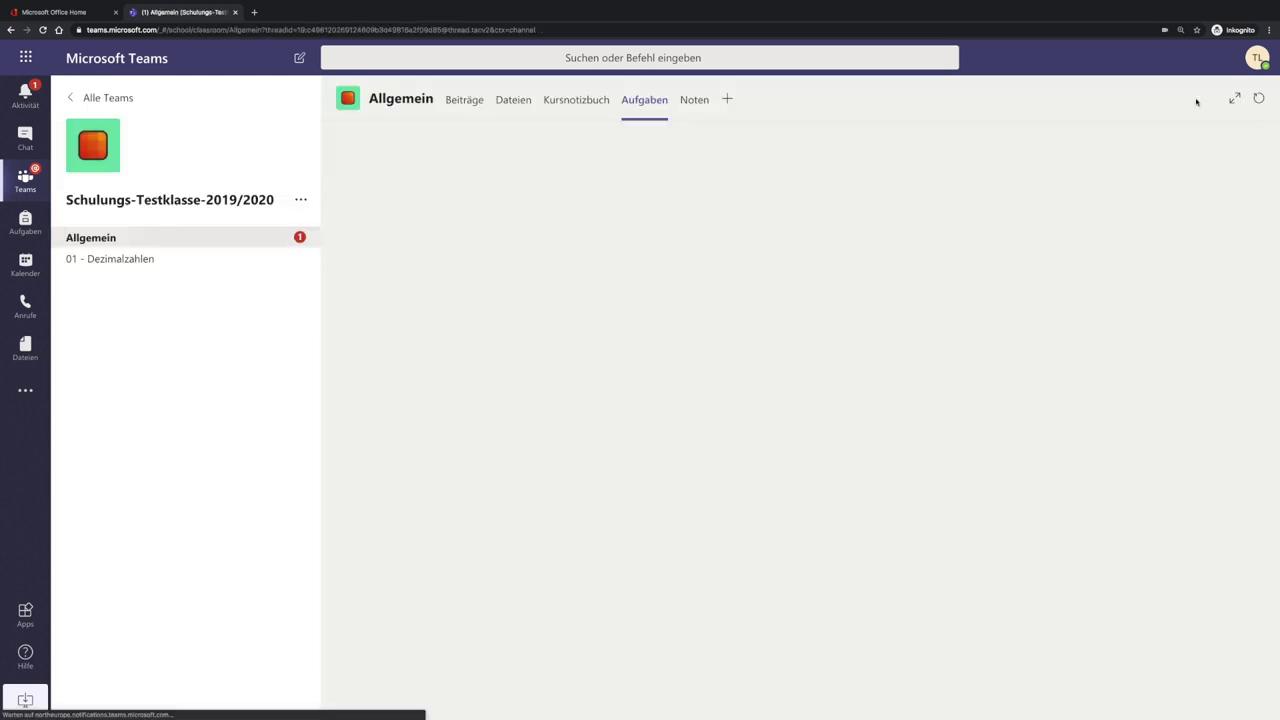